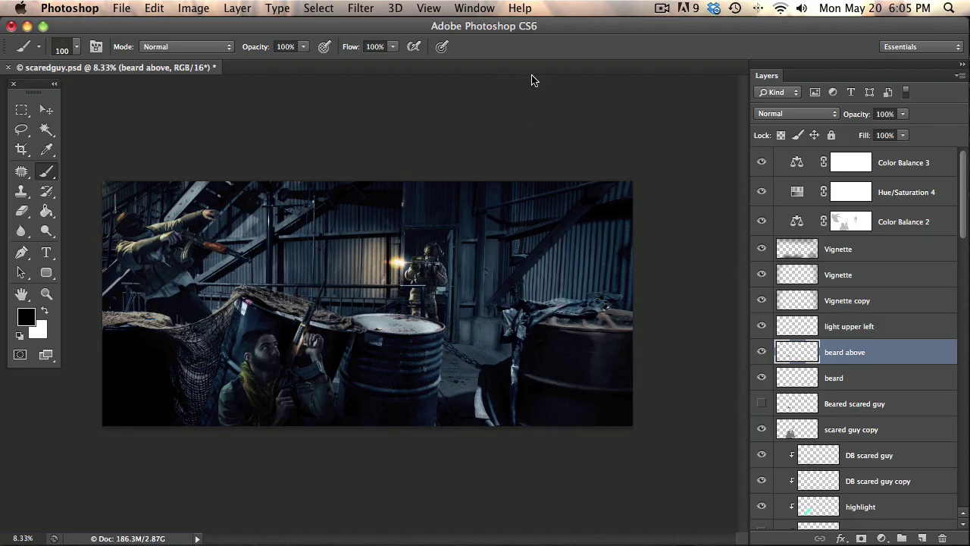
- Browse the Photoshop brush preset list, close it, and return to the full Photoshop window
click(76, 49)
mouse_move(223, 182)
mouse_down()
mouse_move(219, 388)
mouse_move(206, 171)
mouse_move(238, 146)
mouse_up()
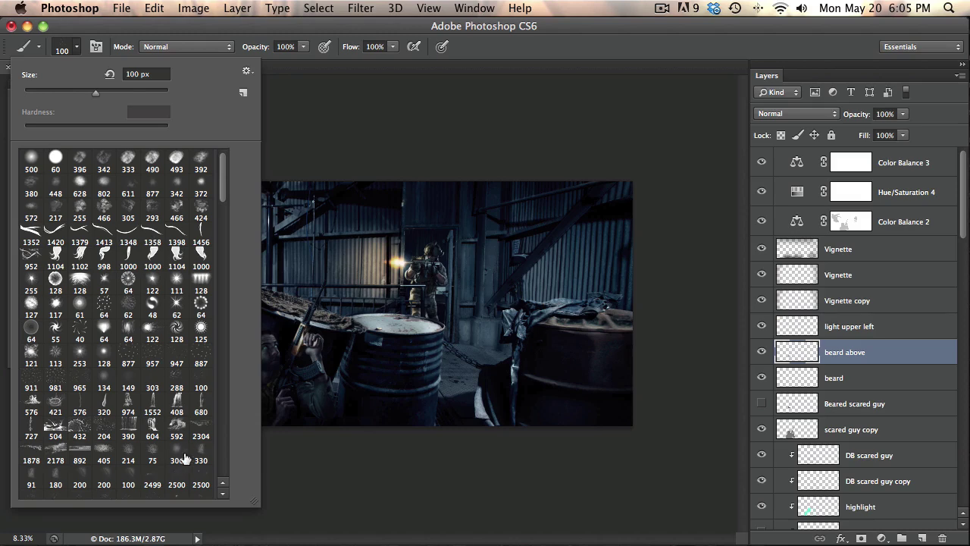
mouse_move(224, 178)
mouse_down()
mouse_move(225, 212)
mouse_move(224, 177)
mouse_up()
click(296, 111)
key(F3)
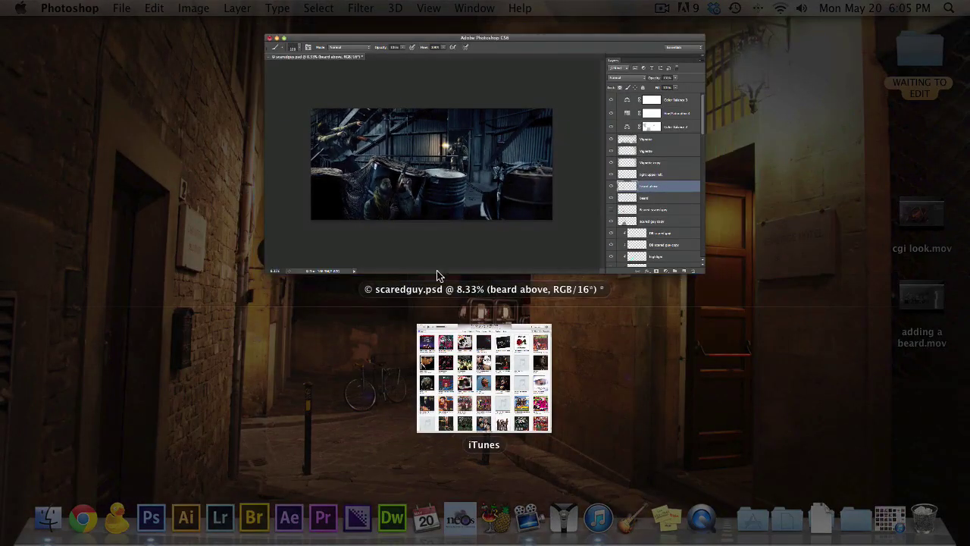
click(433, 254)
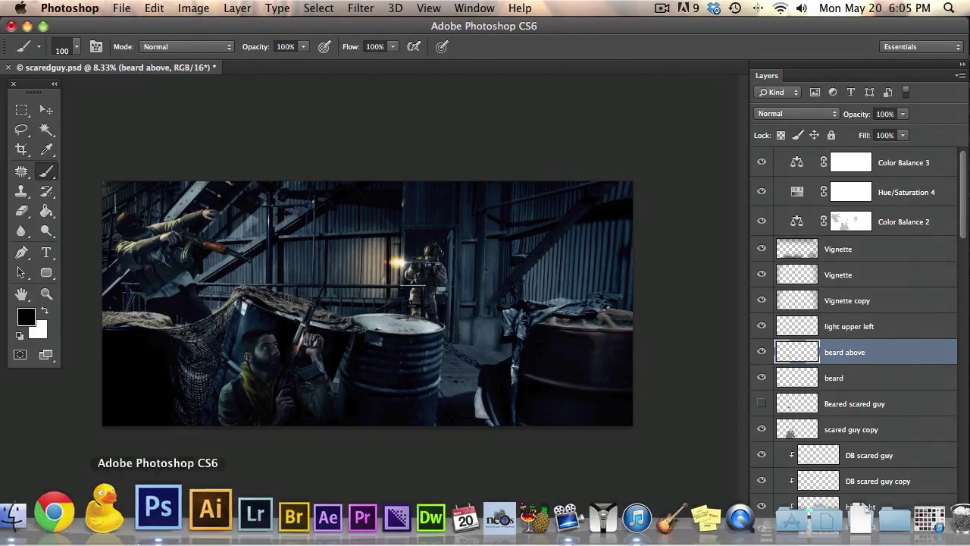
- Copy the explosion brush .abr from Downloads into Adobe Photoshop CS6 > Presets > Brushes, keeping the existing copy
click(43, 512)
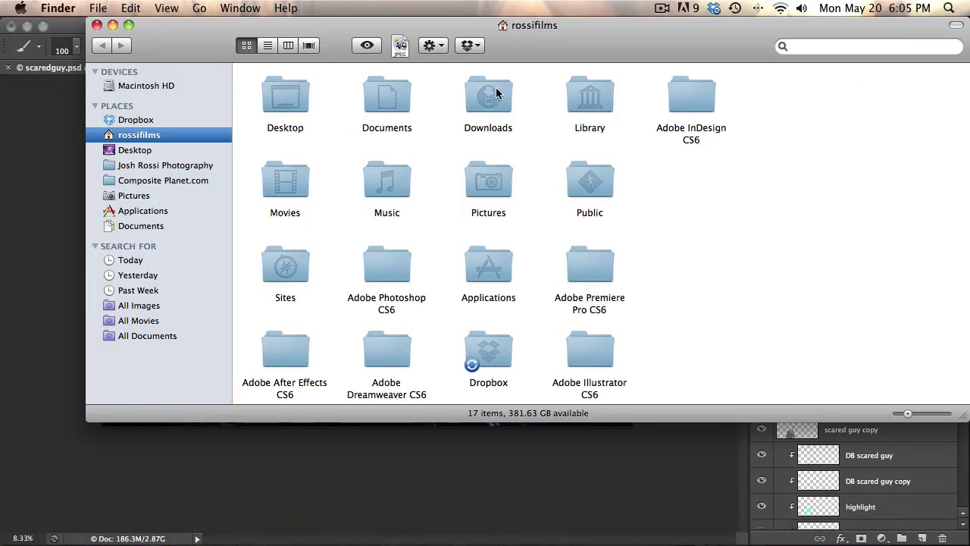
double_click(478, 100)
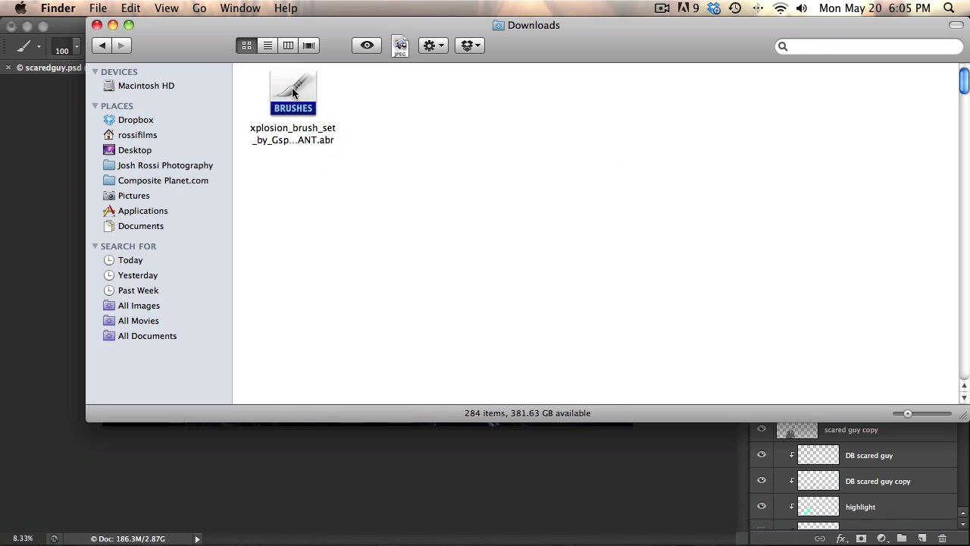
drag(293, 92, 158, 218)
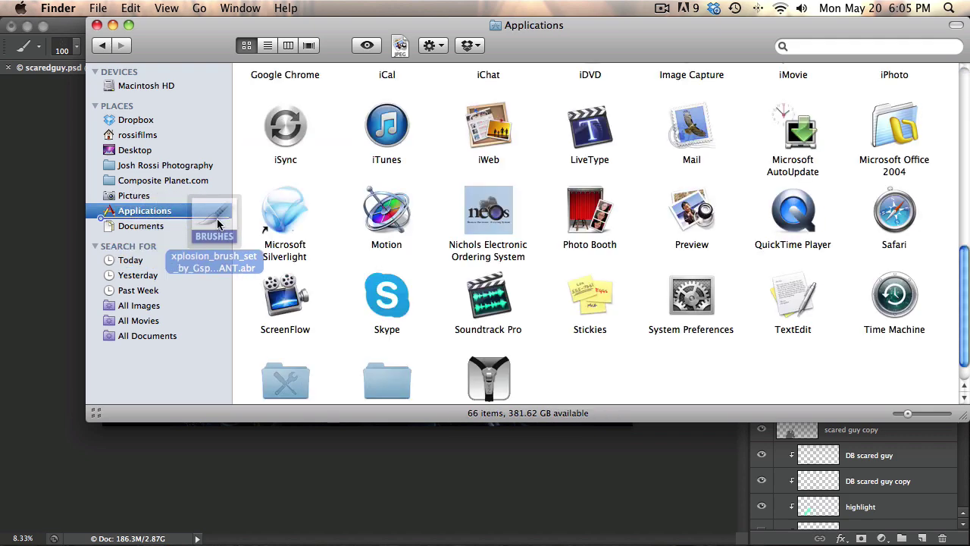
mouse_move(158, 218)
mouse_down()
mouse_move(531, 220)
mouse_move(543, 75)
mouse_move(567, 143)
mouse_move(831, 175)
mouse_up()
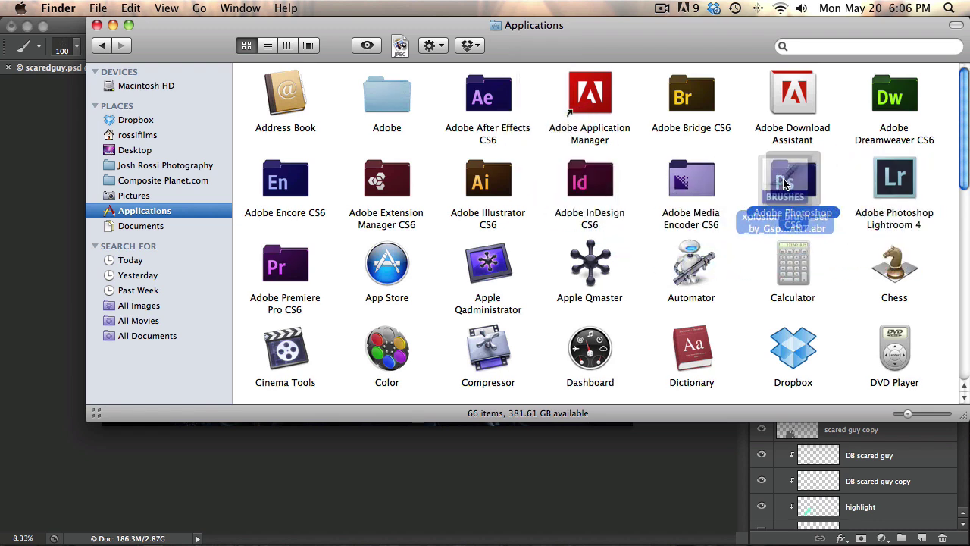
mouse_move(831, 175)
mouse_down()
mouse_move(521, 286)
mouse_move(590, 182)
mouse_move(595, 105)
mouse_move(637, 180)
mouse_up()
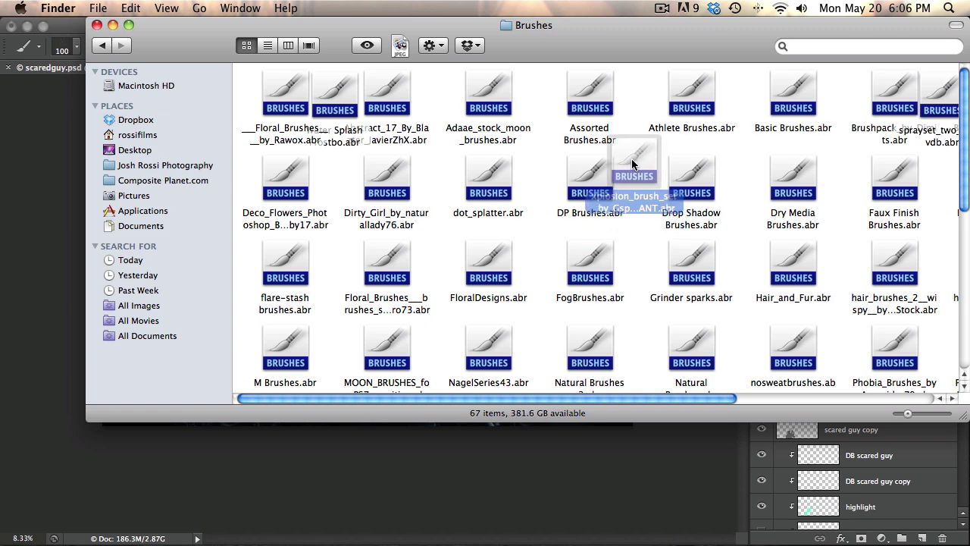
drag(637, 180, 643, 163)
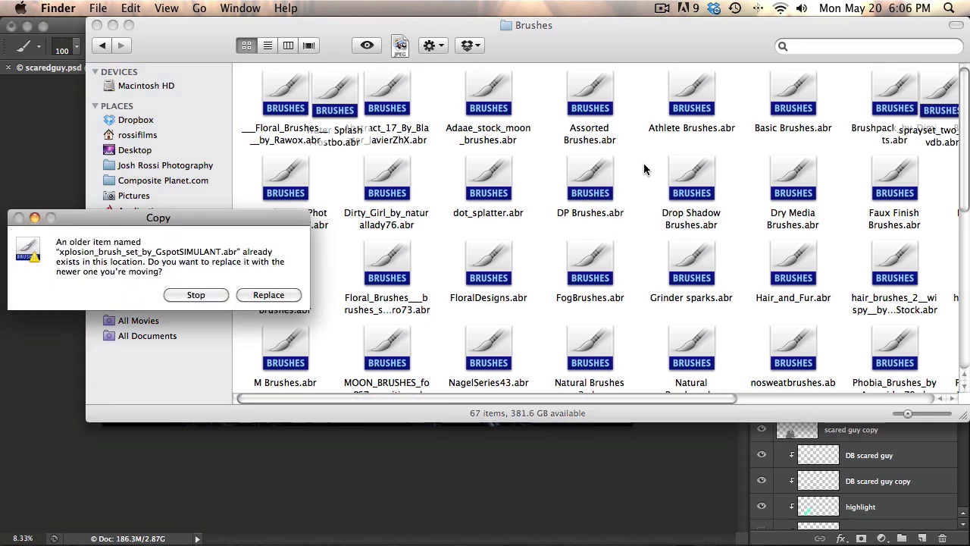
click(203, 296)
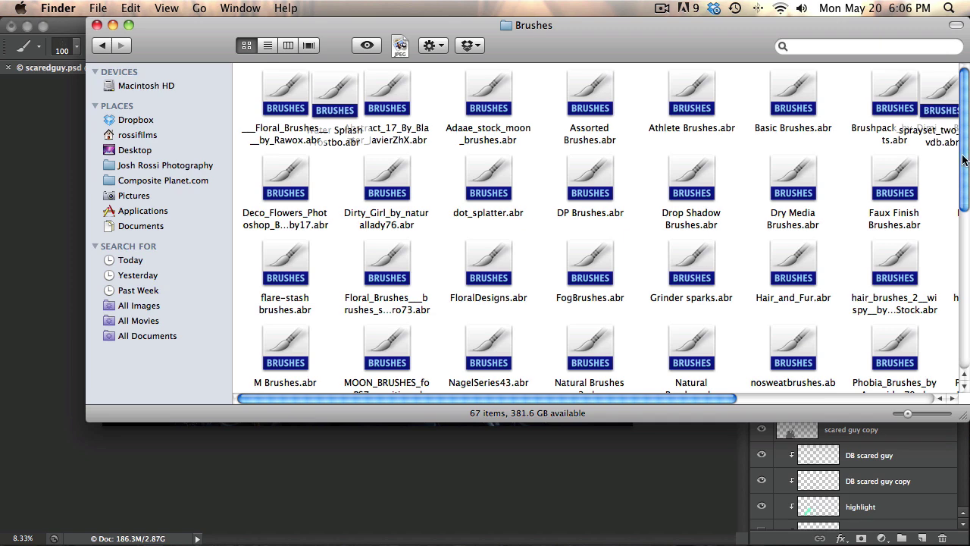
mouse_move(964, 163)
mouse_down()
mouse_move(962, 377)
mouse_move(937, 145)
mouse_up()
click(97, 25)
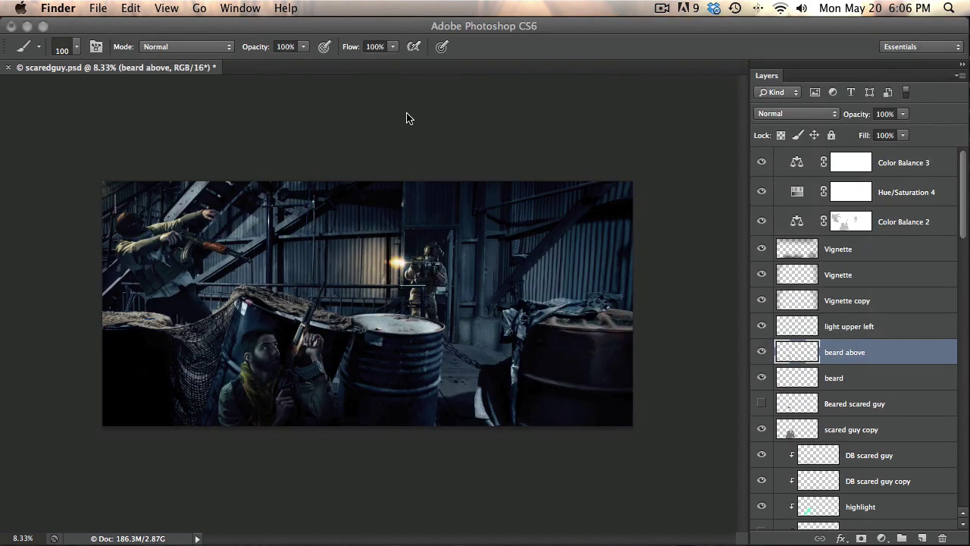
- Back in Photoshop, show the Brush Preset picker's gear flyout menu of brush-set commands
click(319, 133)
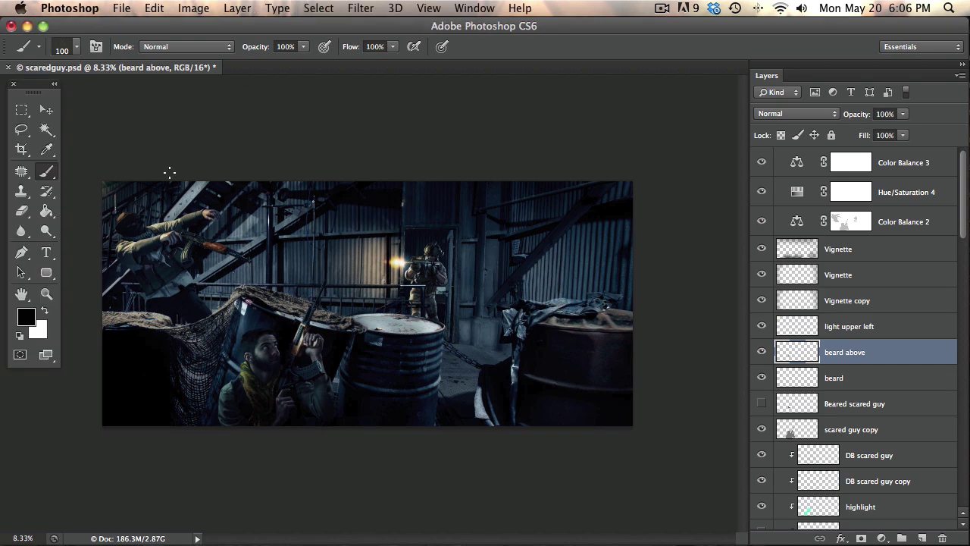
click(76, 47)
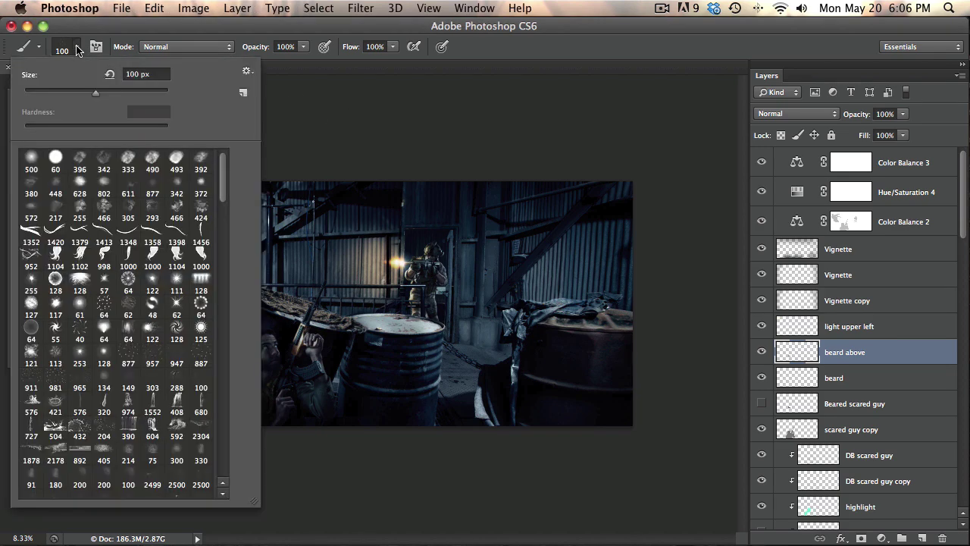
drag(224, 179, 213, 142)
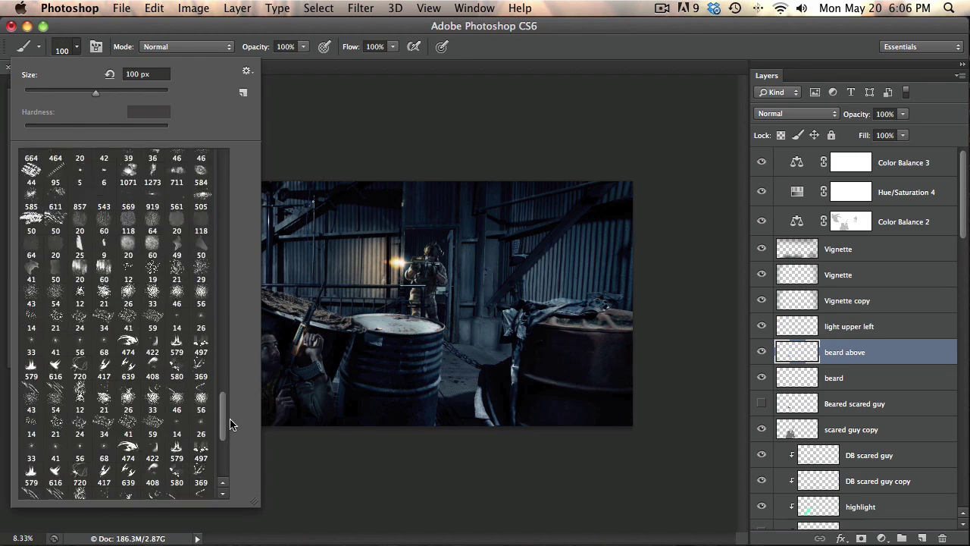
click(246, 72)
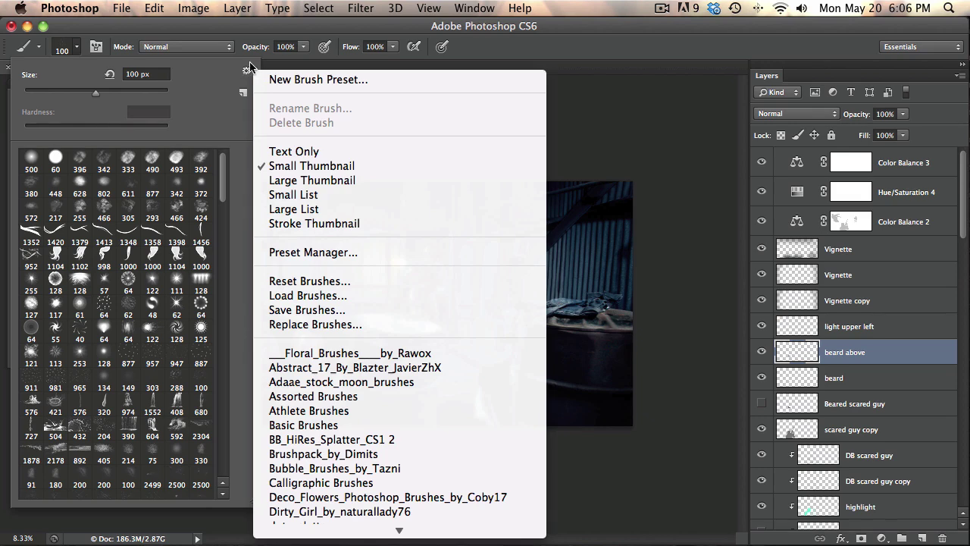
- Choose Load Brushes and navigate to Applications > Adobe Photoshop CS6 > Presets > Brushes
click(359, 297)
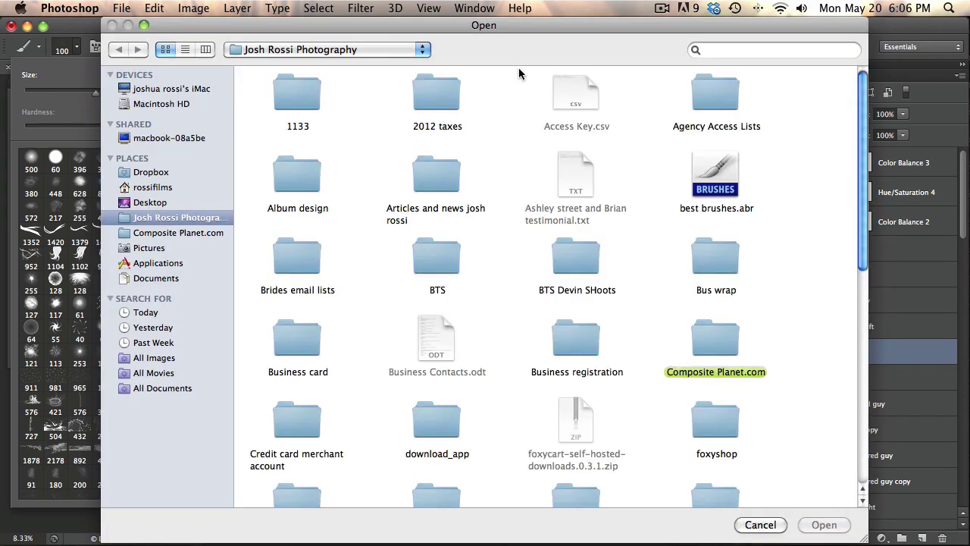
click(164, 265)
key(space)
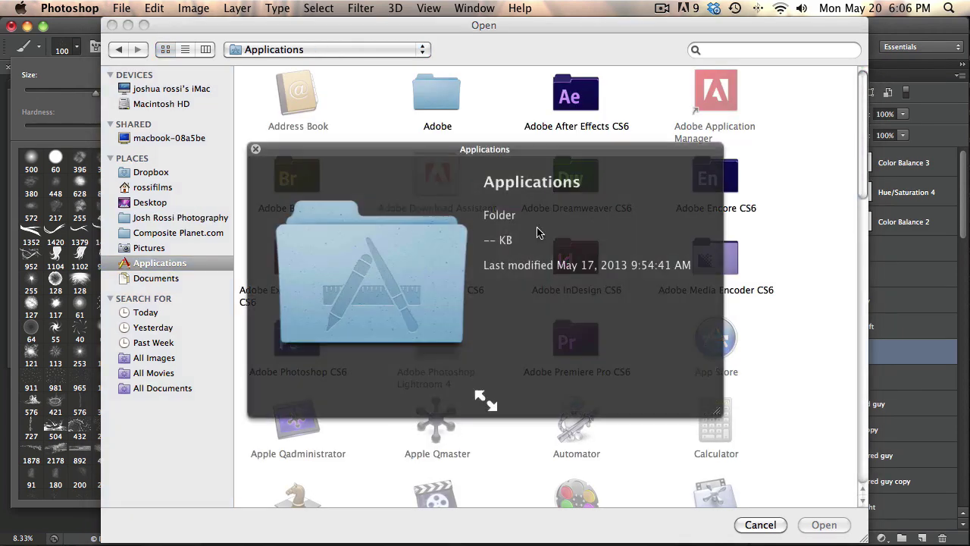
key(space)
double_click(297, 341)
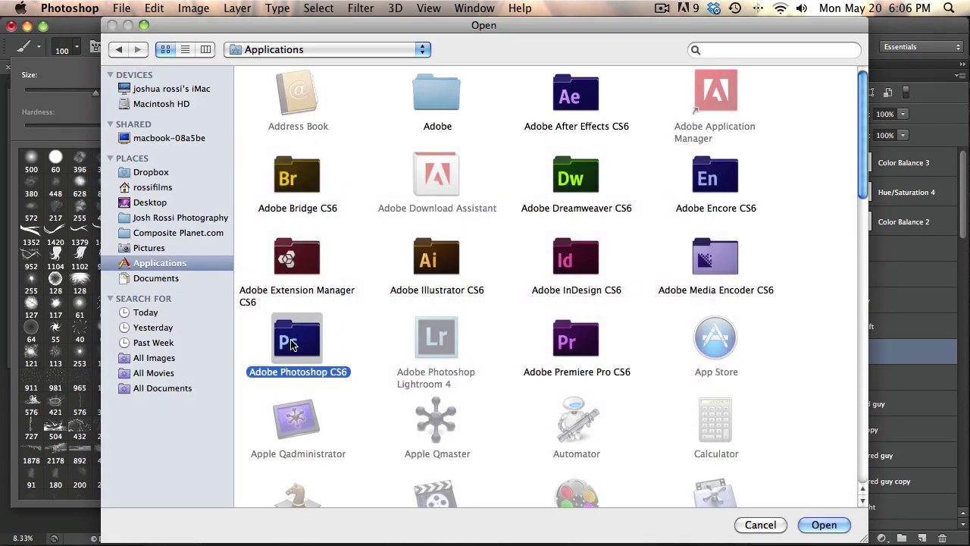
double_click(712, 174)
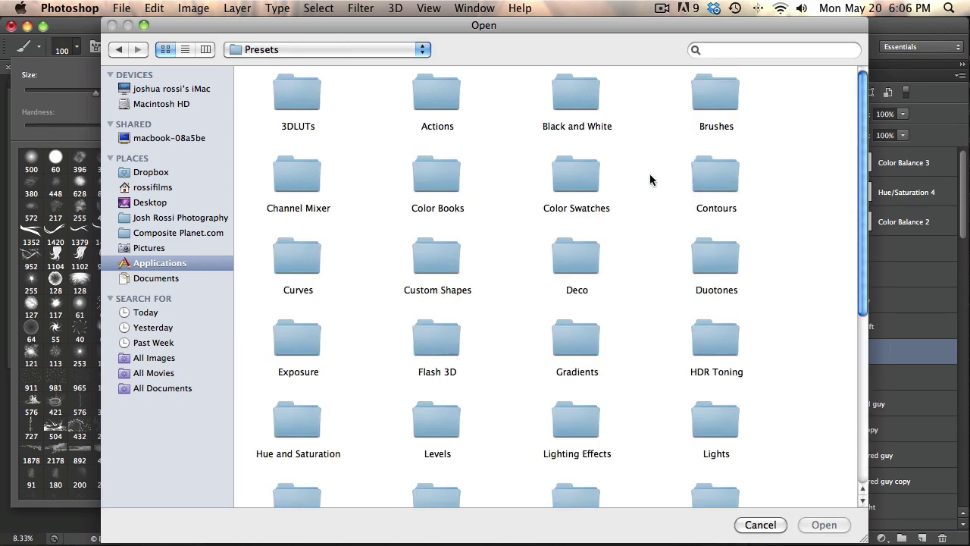
double_click(704, 99)
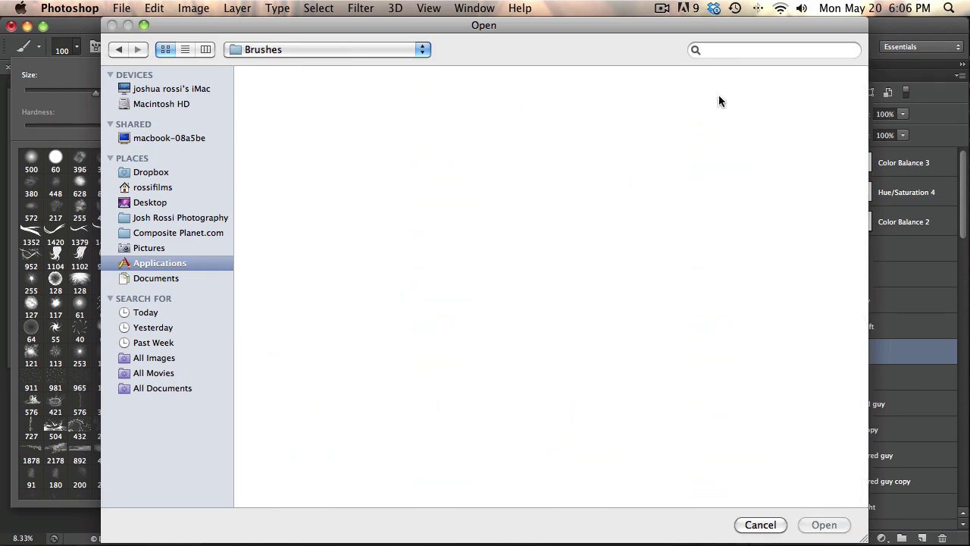
- Preview the .abr files in the Brushes folder, then cancel without loading anything
mouse_move(863, 152)
mouse_down()
mouse_move(850, 385)
mouse_move(866, 292)
mouse_move(854, 224)
mouse_up()
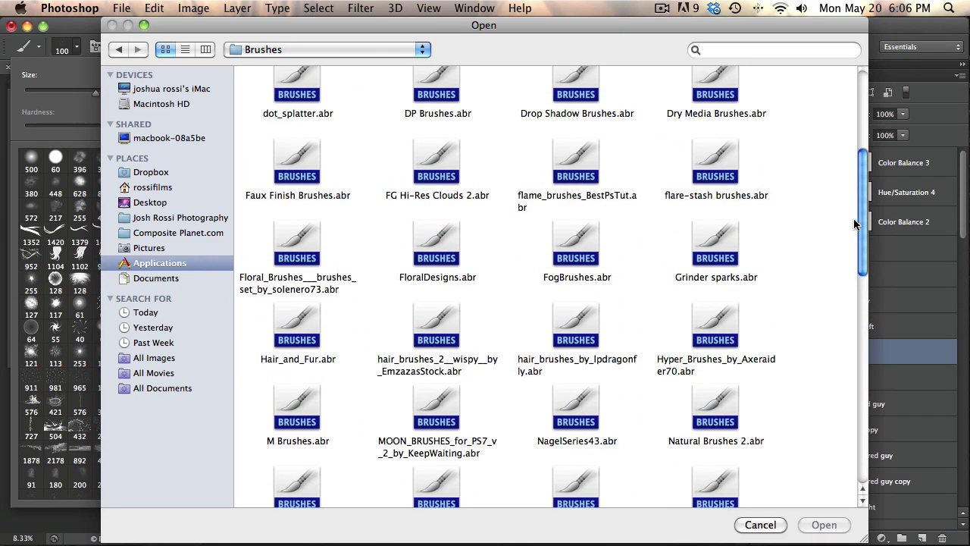
click(629, 226)
key(space)
key(space)
click(760, 525)
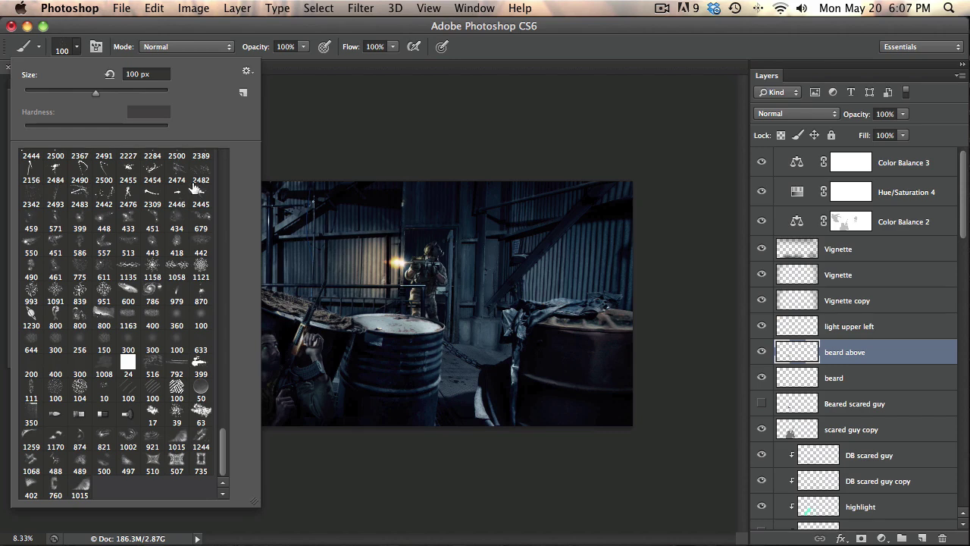
- In the brush Preset Manager, drag brushes 735, 402, 760 and 1015 higher in the grid
click(247, 72)
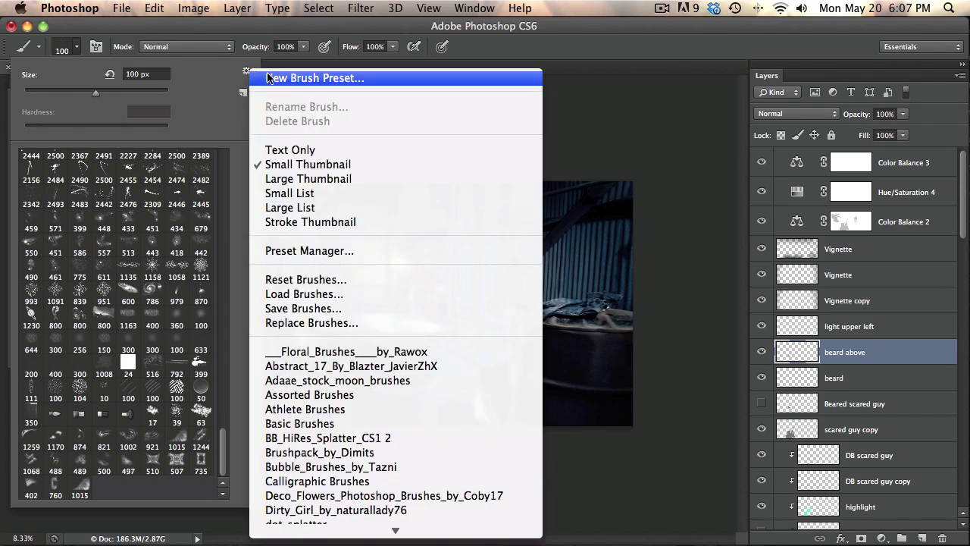
click(375, 251)
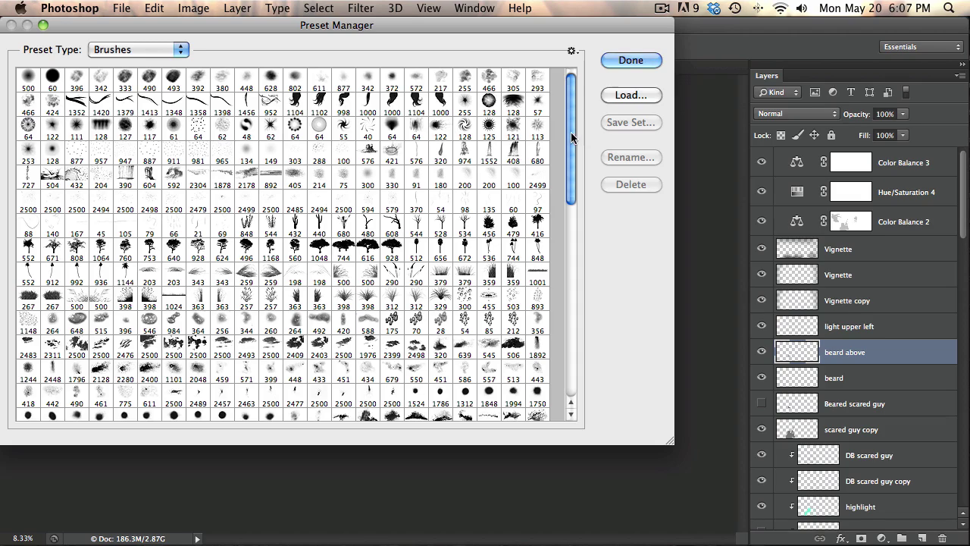
drag(571, 136, 578, 183)
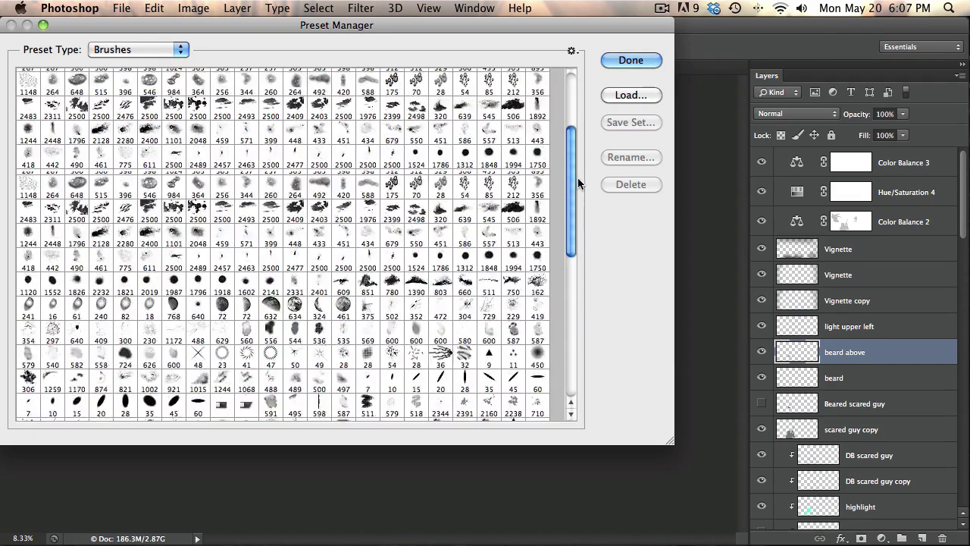
drag(578, 184, 565, 347)
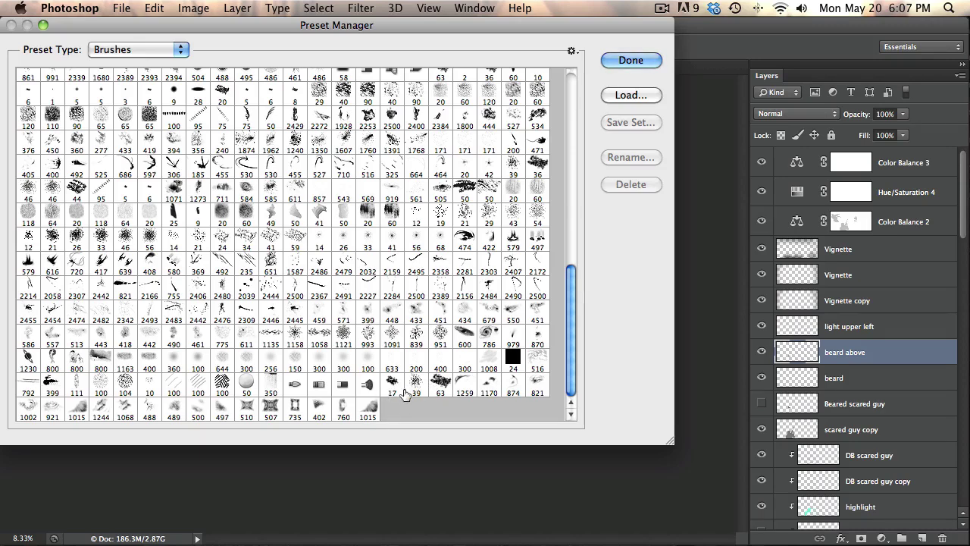
click(369, 412)
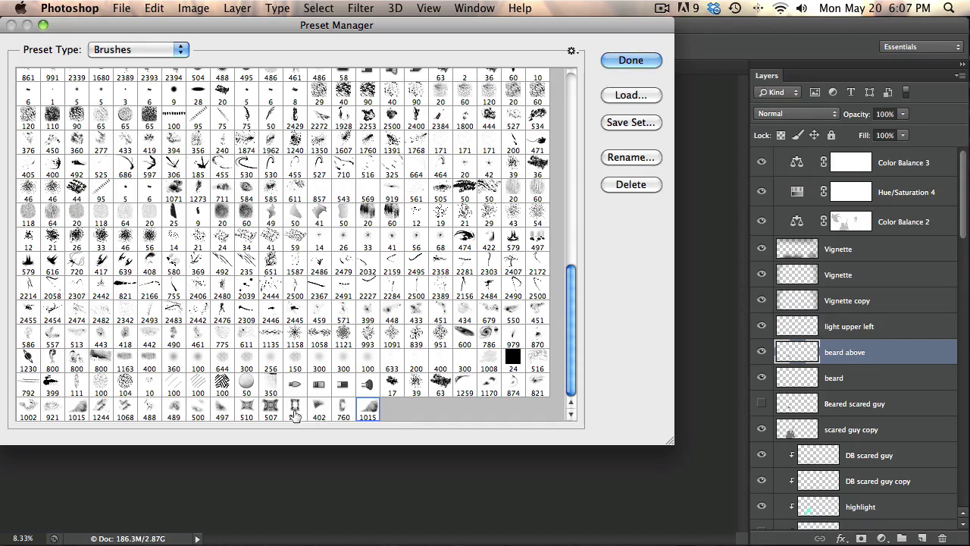
shift+click(293, 407)
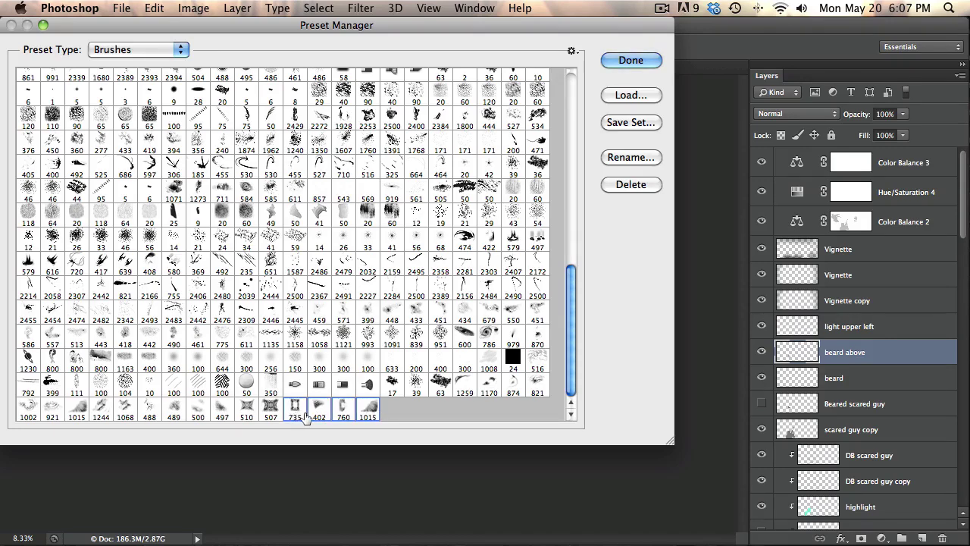
mouse_move(293, 407)
mouse_down()
mouse_move(292, 285)
mouse_move(230, 55)
mouse_move(425, 242)
mouse_move(515, 269)
mouse_move(529, 255)
mouse_up()
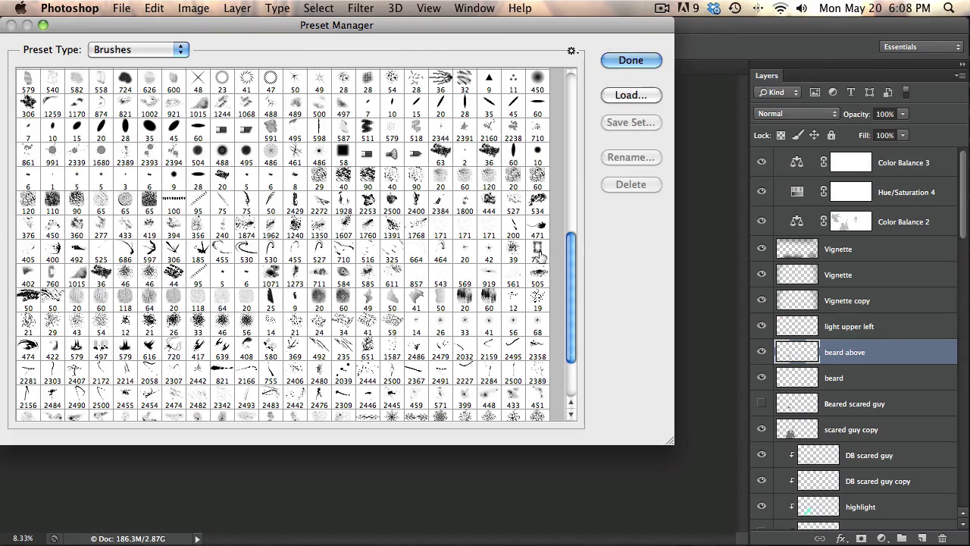
click(540, 254)
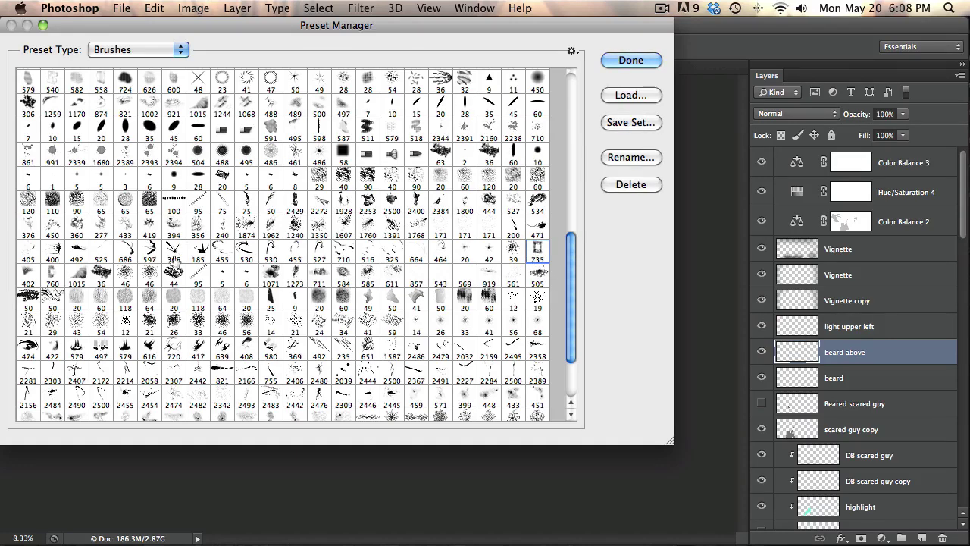
- Delete the four moved brushes 735, 402, 760 and 1015
shift+click(28, 275)
shift+click(77, 275)
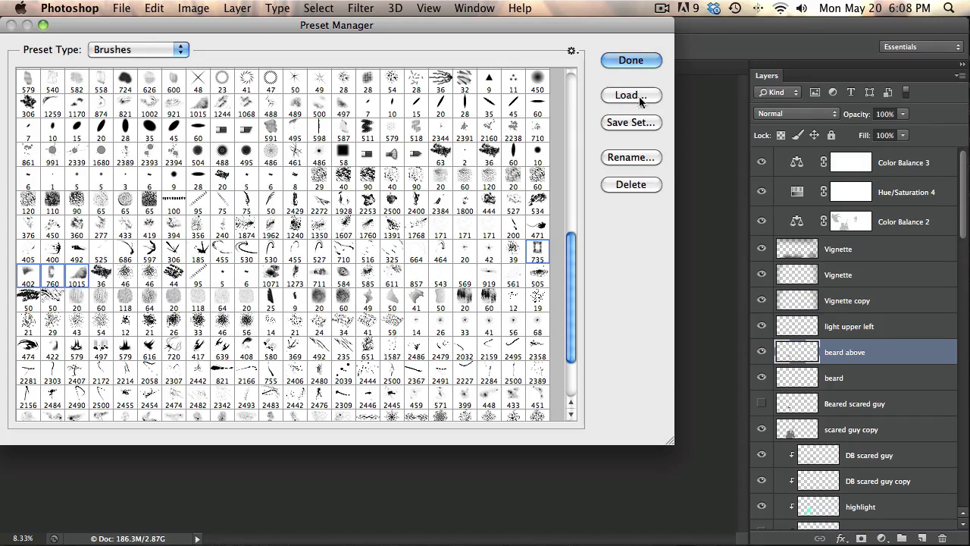
click(630, 185)
- Delete brushes 1259 through 507 from the end of the list and click Done
scroll(560, 348, down, 3)
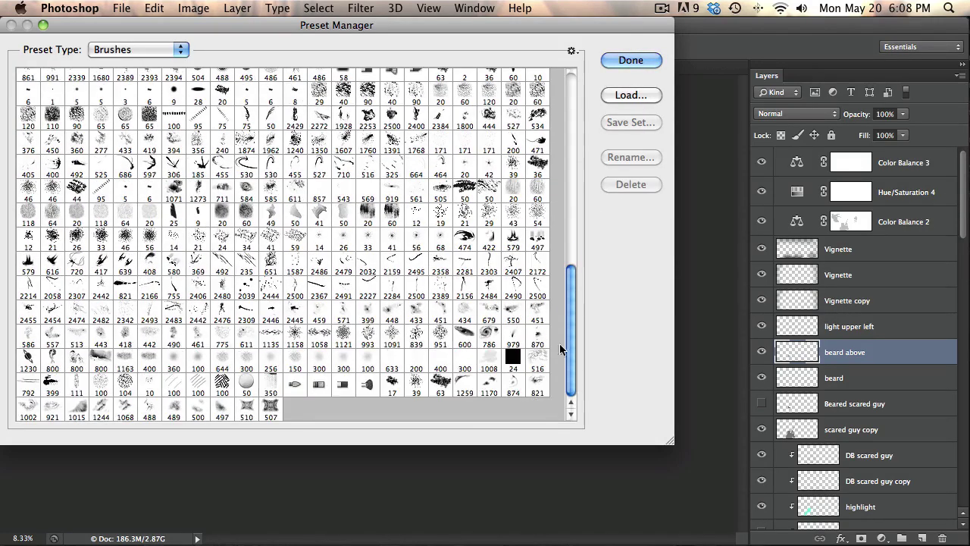
click(270, 412)
shift+click(463, 385)
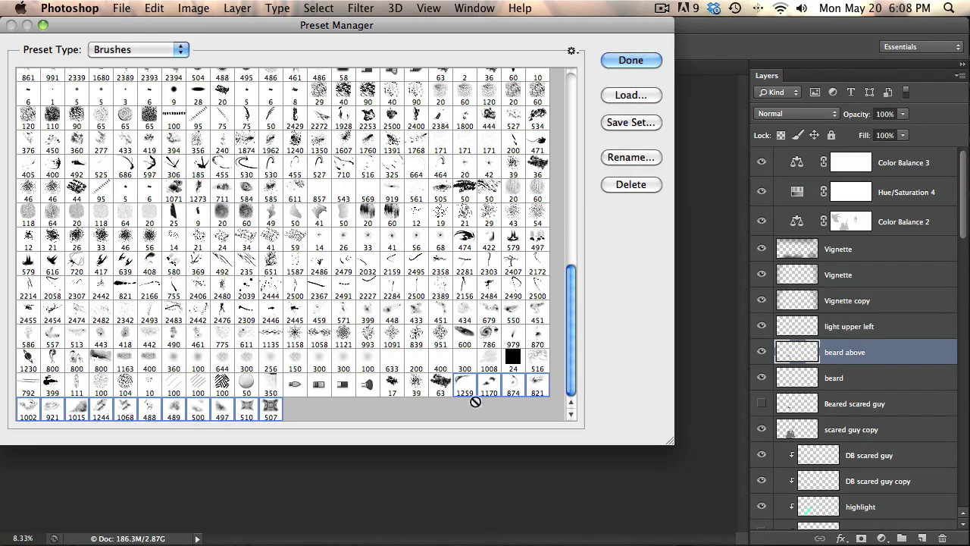
click(630, 182)
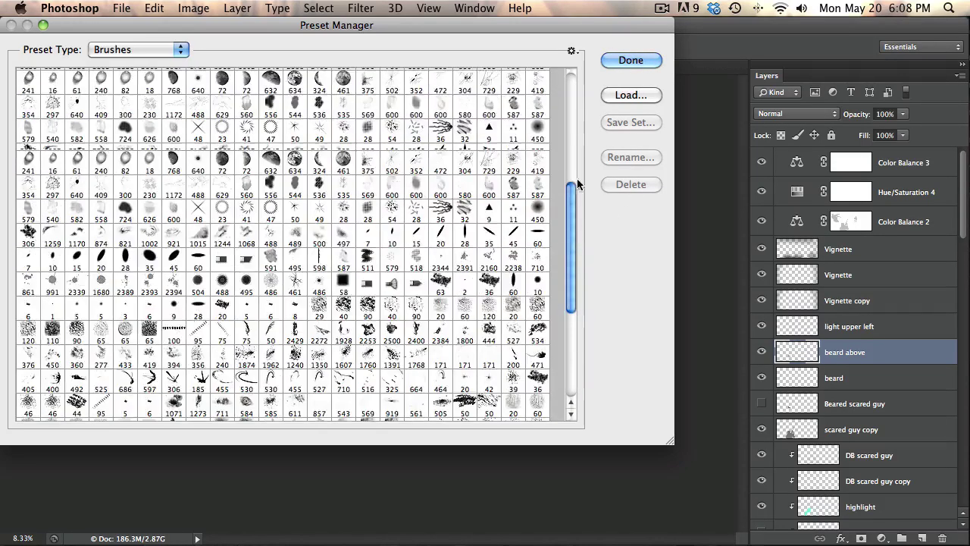
drag(574, 293, 576, 99)
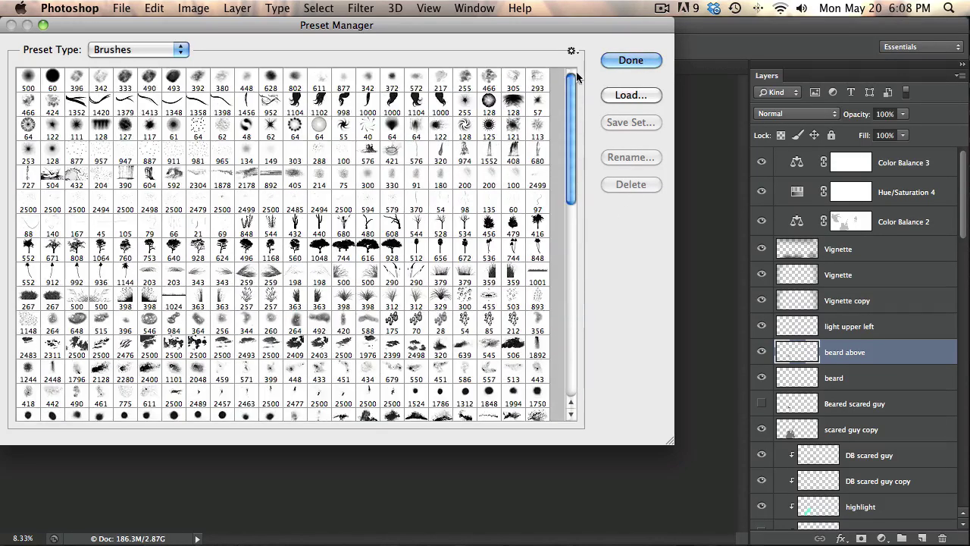
click(630, 60)
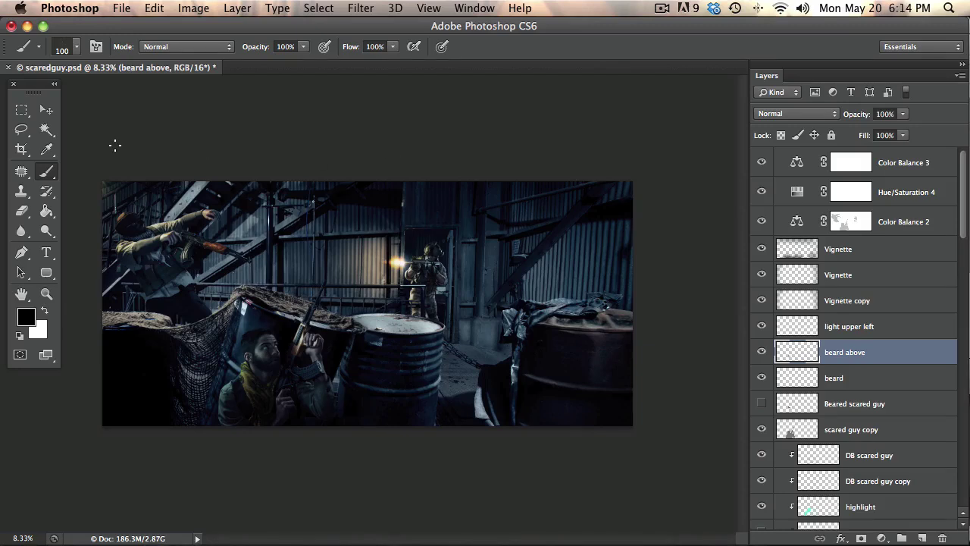